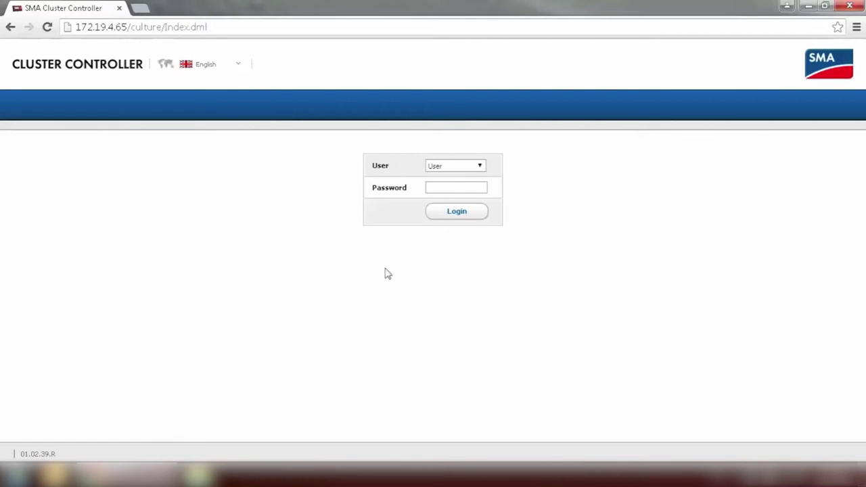
Step: Log in with the Installer role and open the Cluster Controller's Grid management services page
left_click(468, 166)
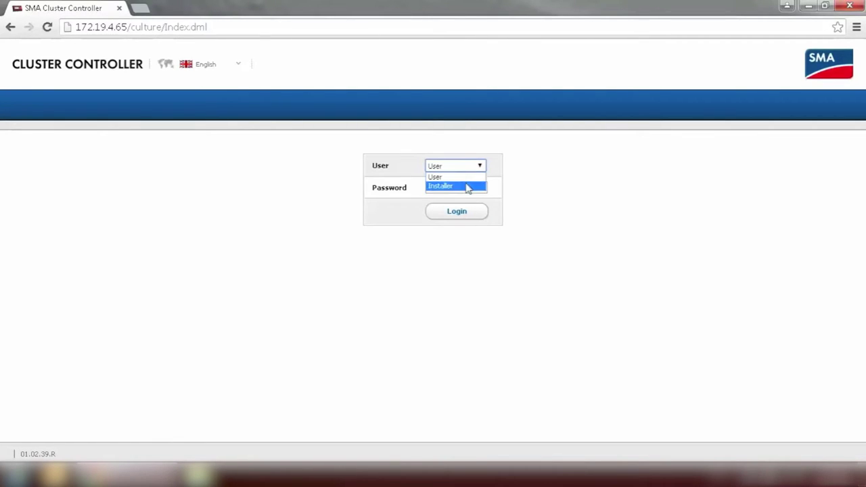
left_click(467, 187)
left_click(466, 188)
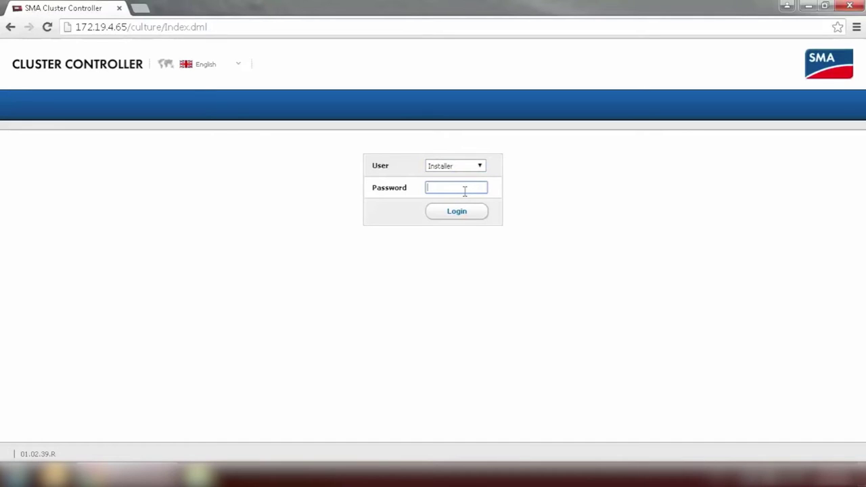
key("Return")
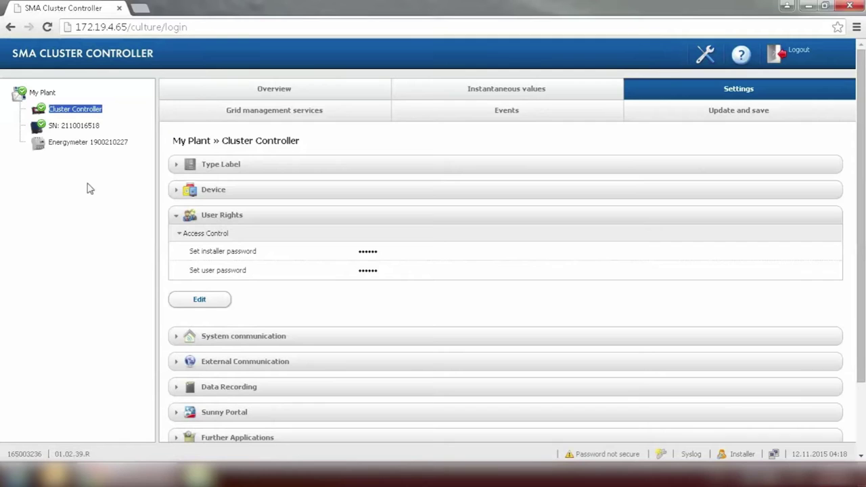
left_click(71, 108)
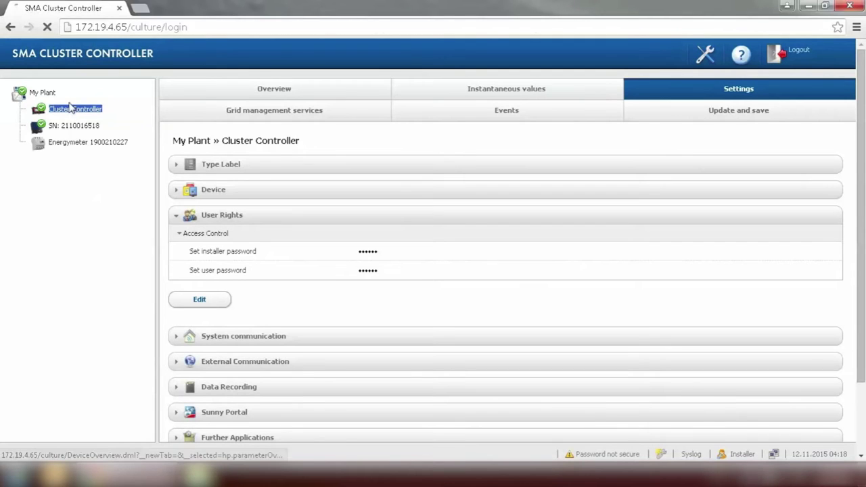
left_click(229, 115)
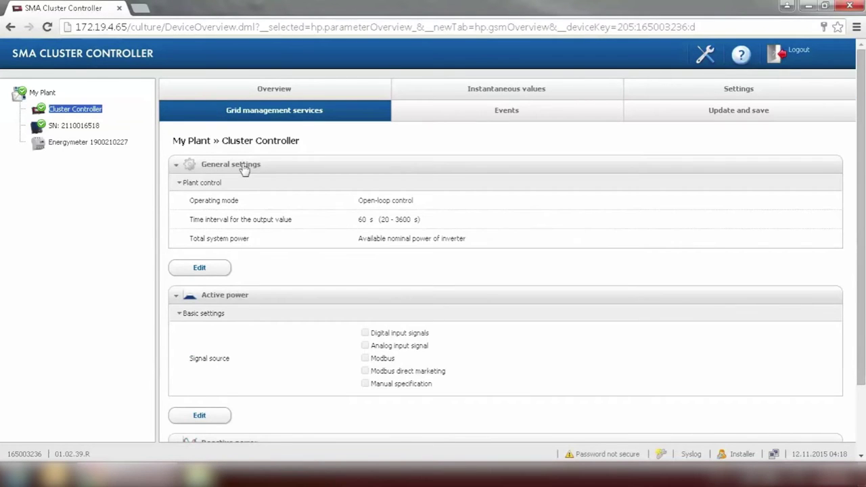
Step: Set the plant control's total system power to User-defined with 17000 W
left_click(207, 269)
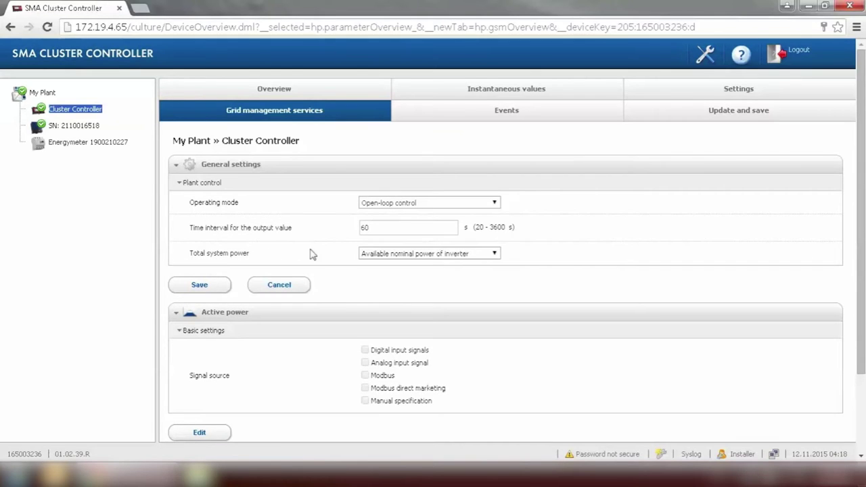
left_click(442, 257)
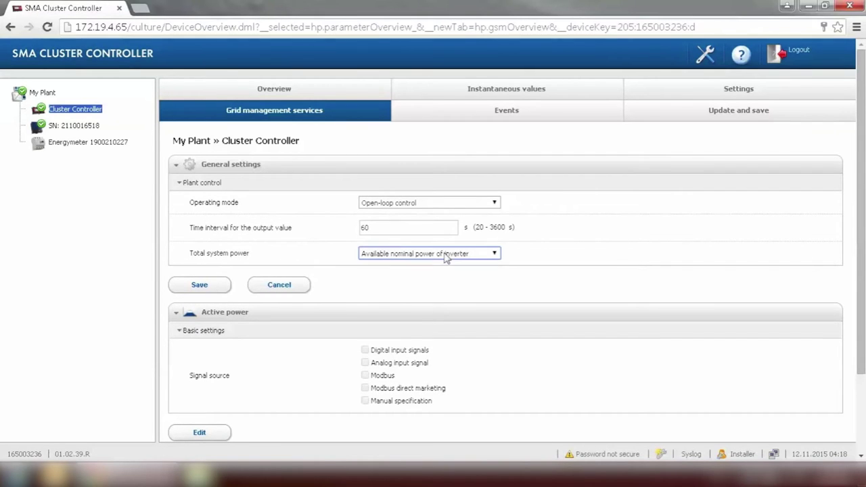
left_click(445, 273)
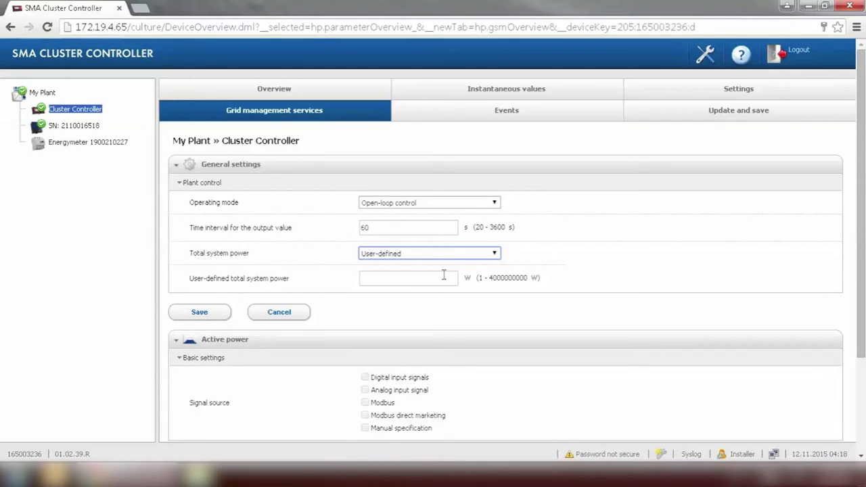
left_click(440, 279)
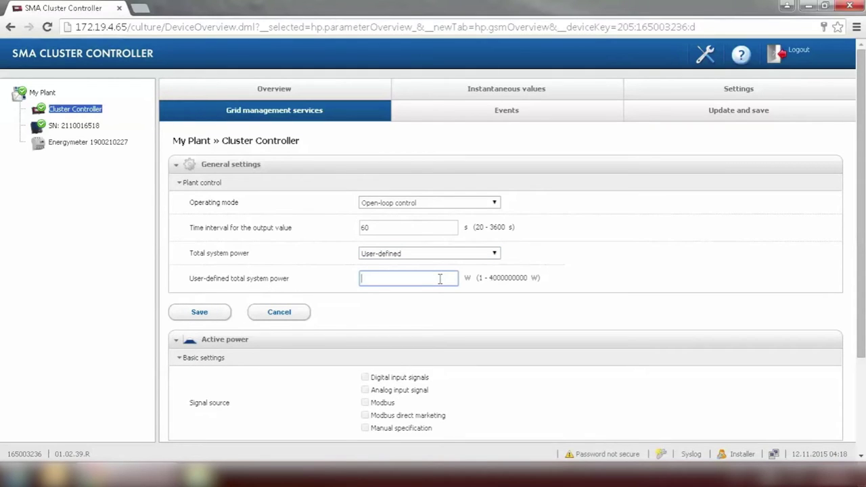
type("17000")
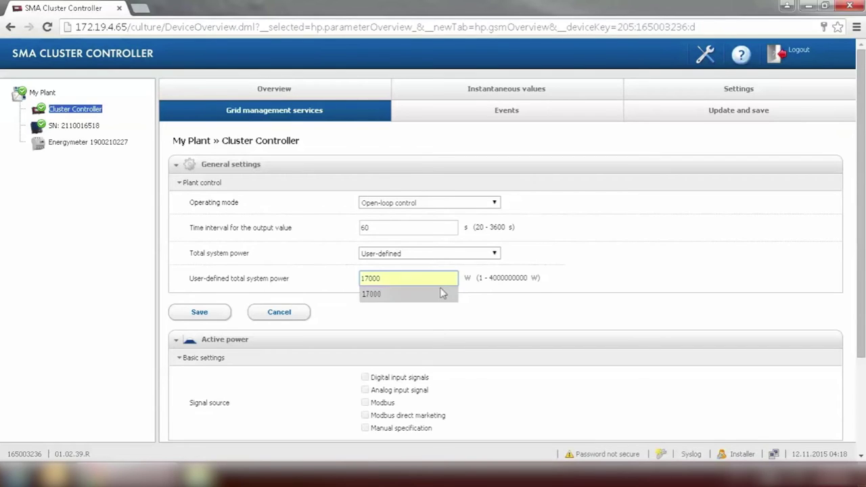
left_click(443, 299)
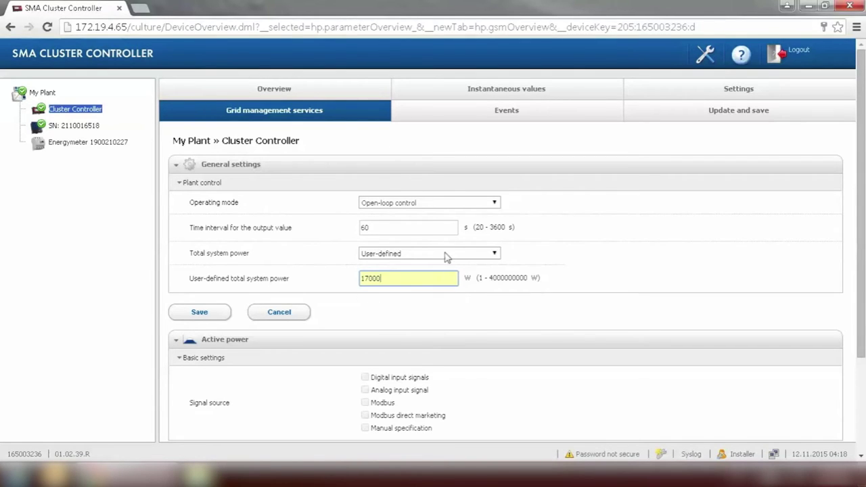
Step: Set the operating mode to Closed-loop control and save the plant control settings
left_click(494, 204)
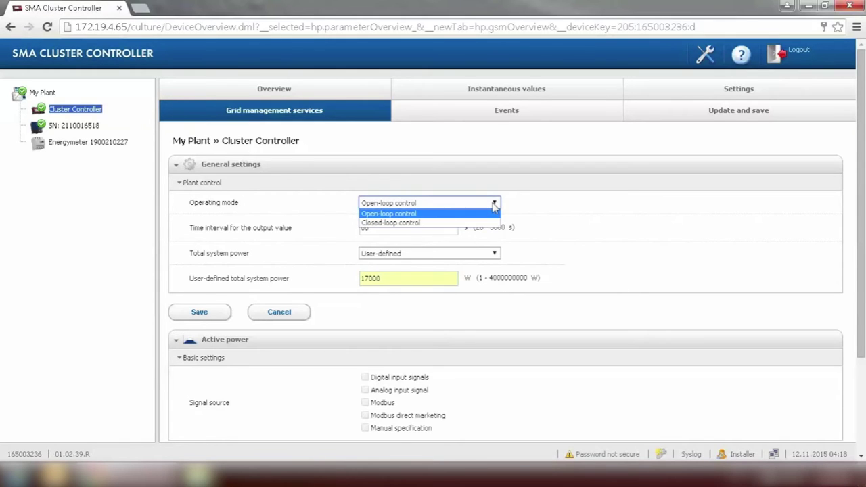
left_click(458, 223)
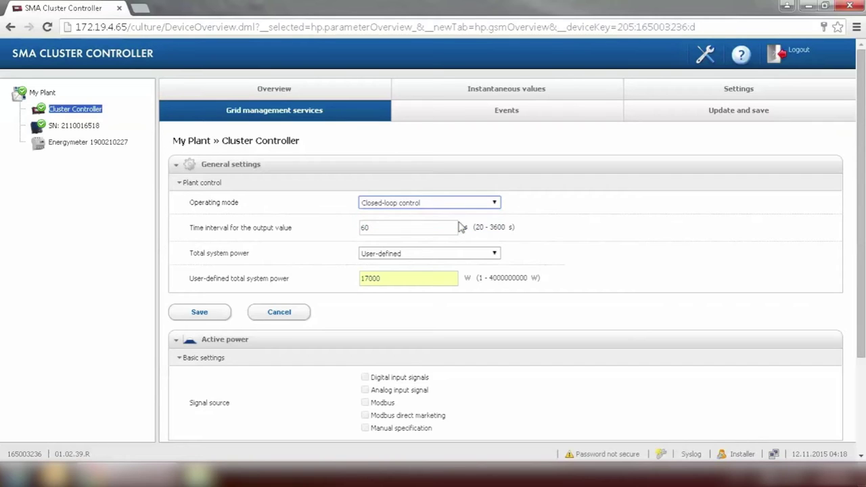
left_click(214, 315)
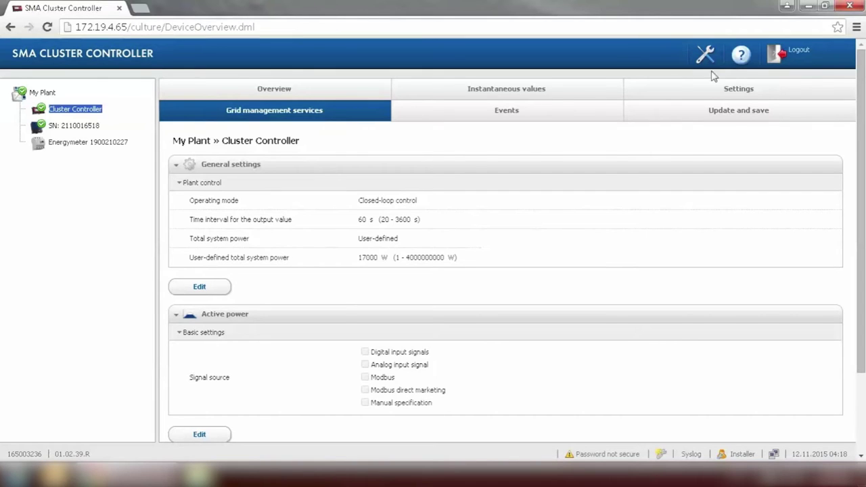
Step: Set Grid connection's source for system active power to SMA Energy Meter and save
left_click(731, 90)
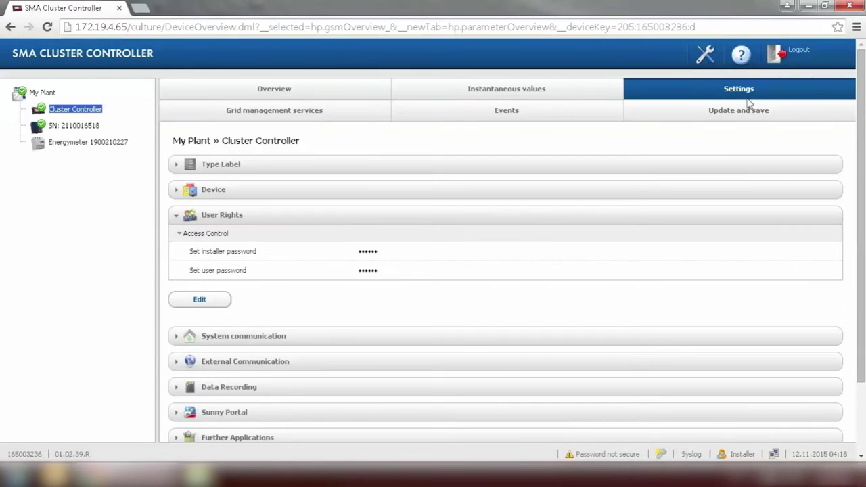
scroll(507, 270, "down", 2)
scroll(346, 420, "down", 1)
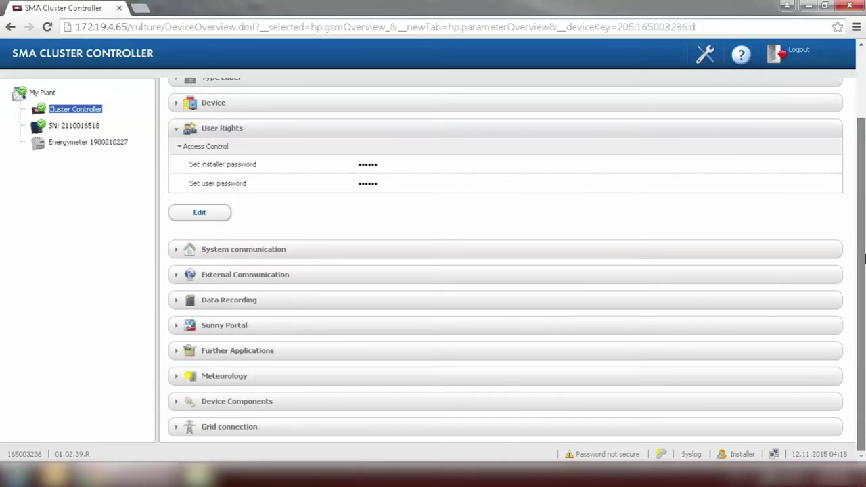
left_click(249, 430)
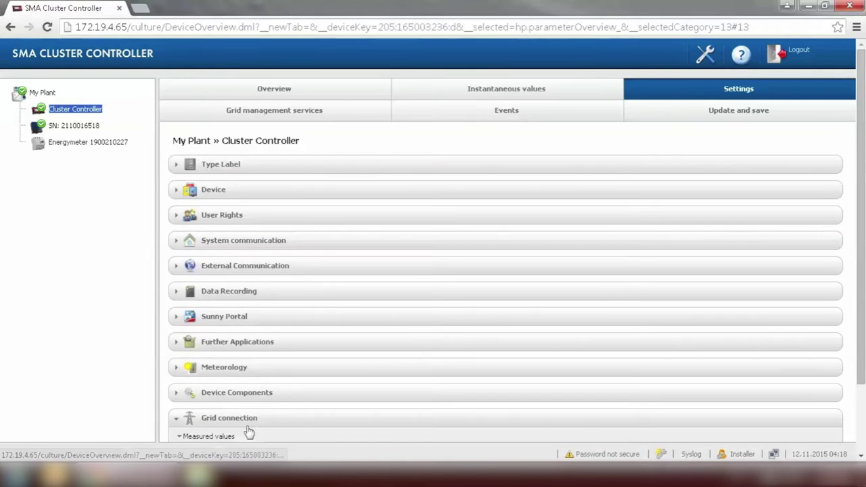
scroll(863, 199, "down", 2)
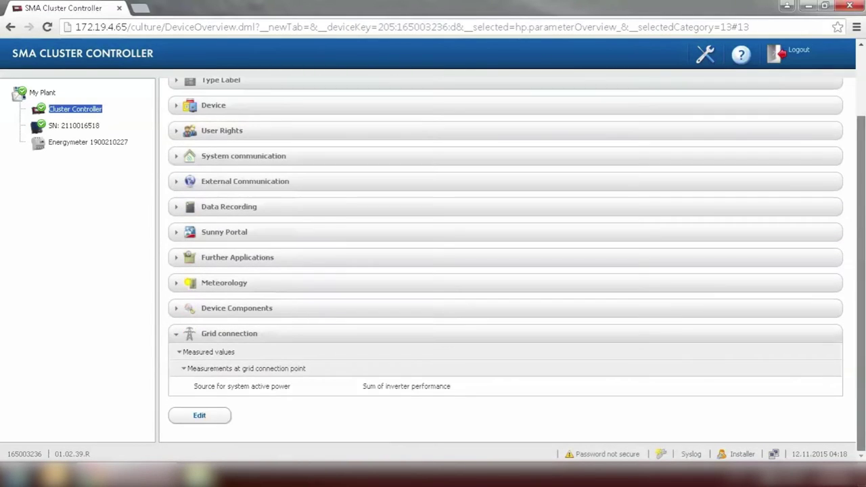
left_click(200, 417)
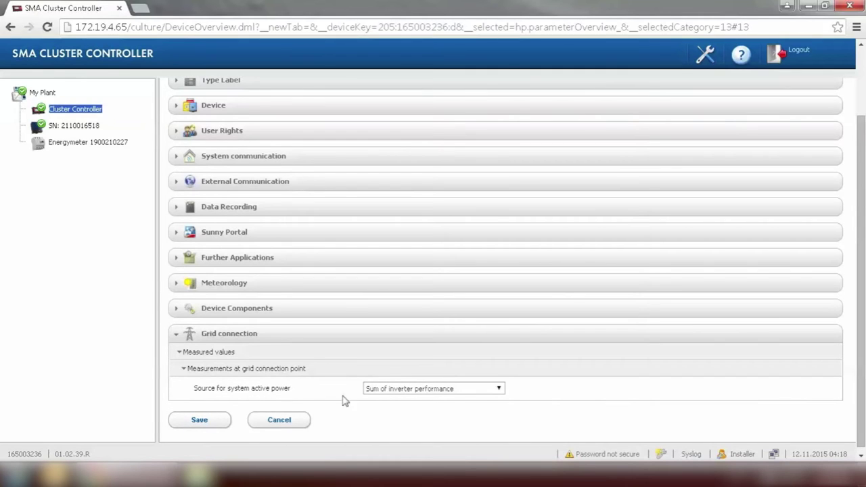
left_click(425, 392)
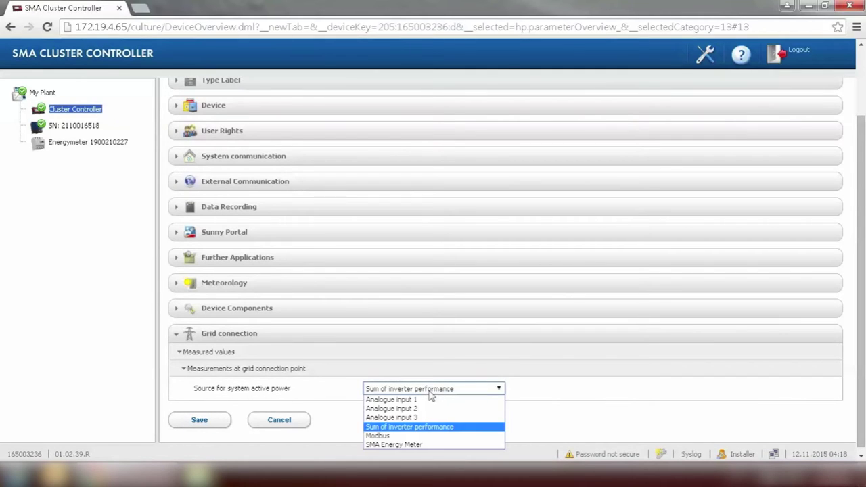
left_click(413, 446)
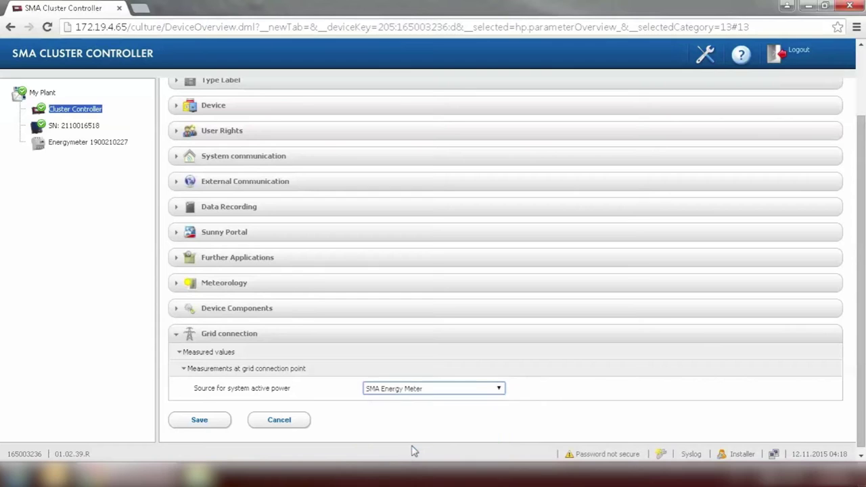
left_click(201, 422)
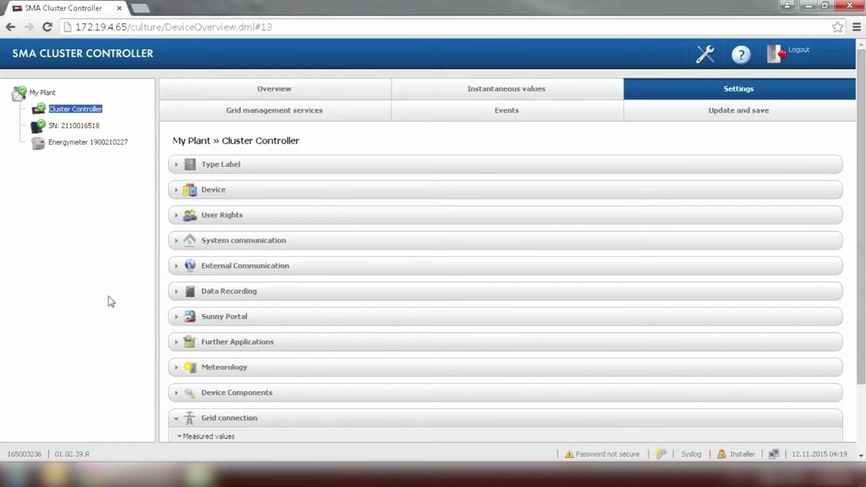
Step: Save active power as Manual specification at 0%, then go to the SMA Grid Guard page
left_click(247, 116)
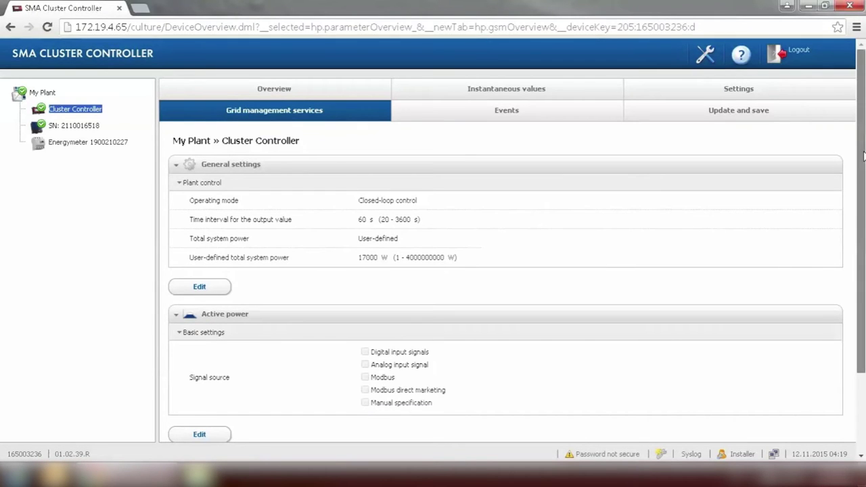
left_click_drag(863, 158, 864, 198)
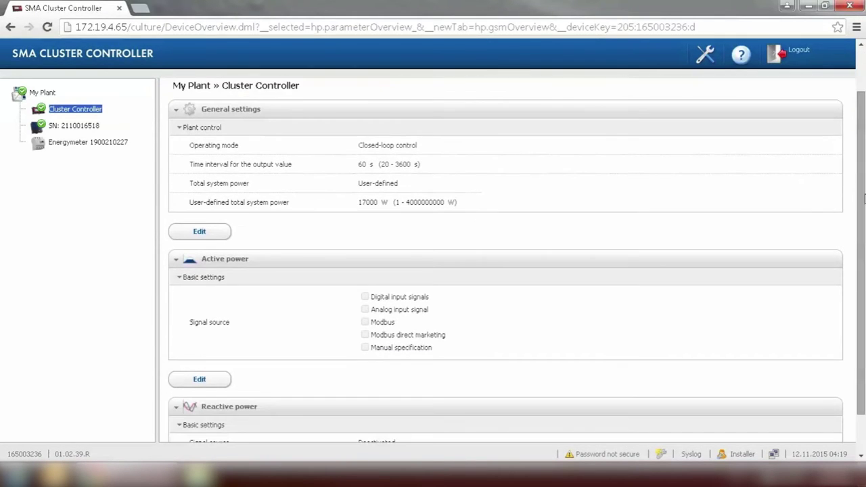
left_click(212, 384)
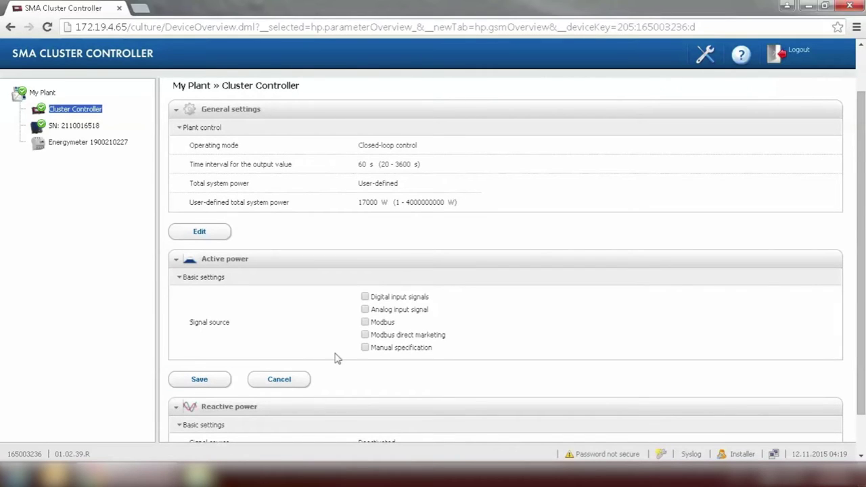
left_click(365, 348)
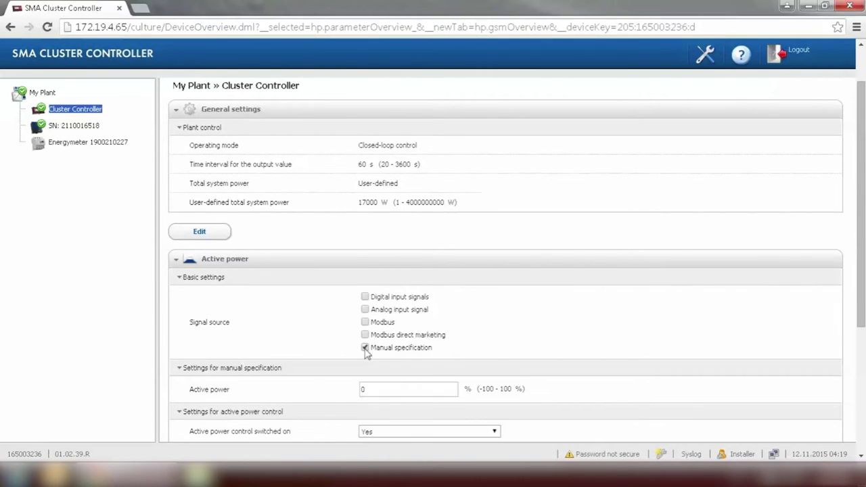
scroll(840, 232, "down", 2)
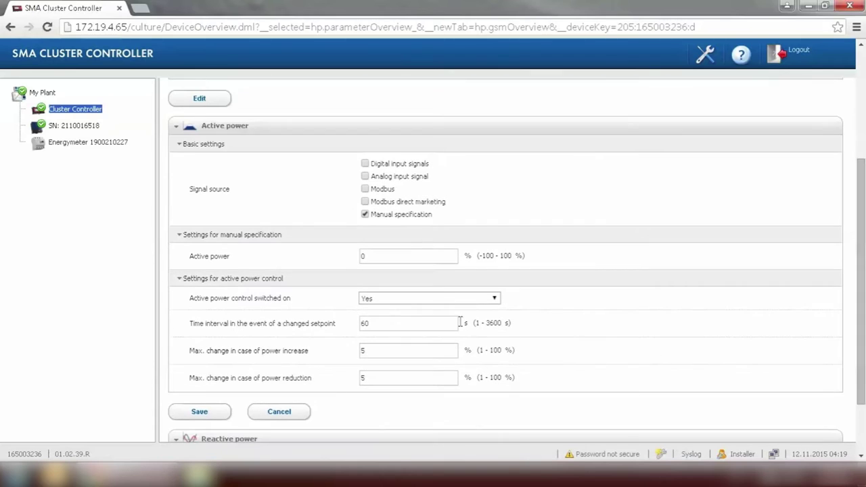
left_click(385, 257)
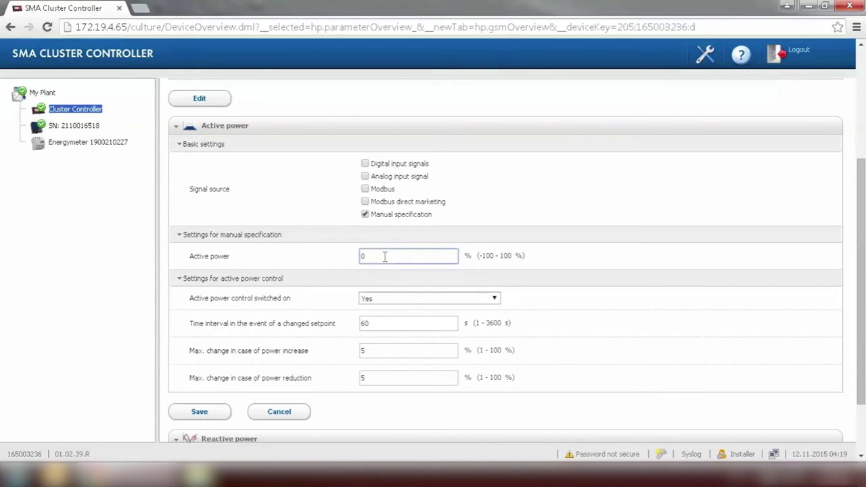
type("0")
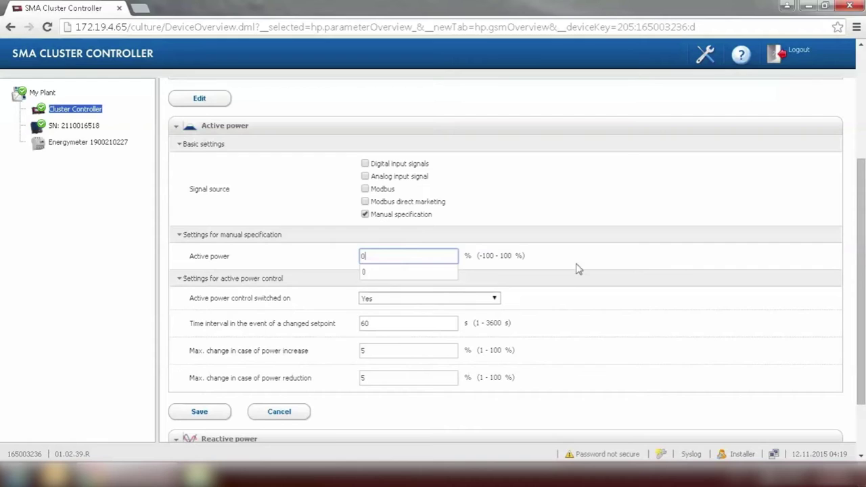
left_click(609, 276)
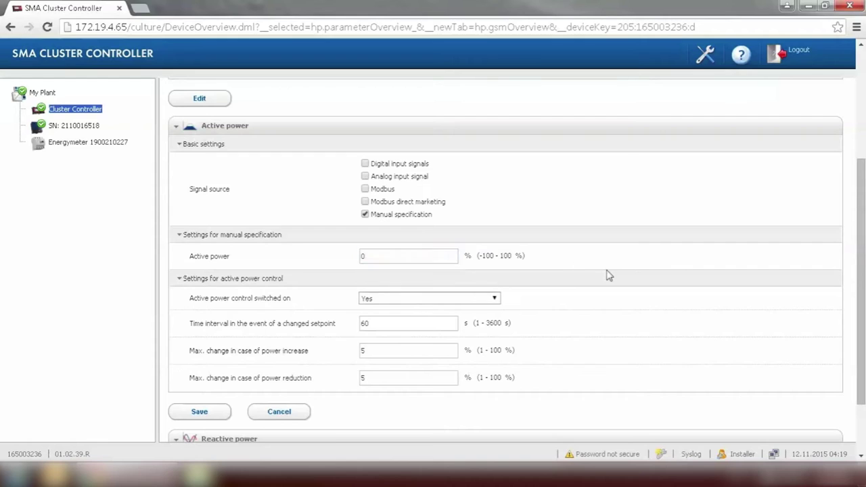
left_click(207, 414)
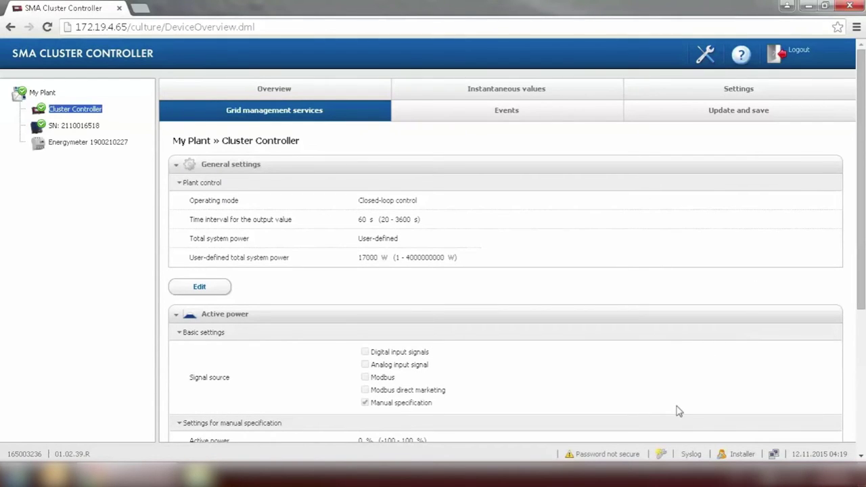
left_click(662, 455)
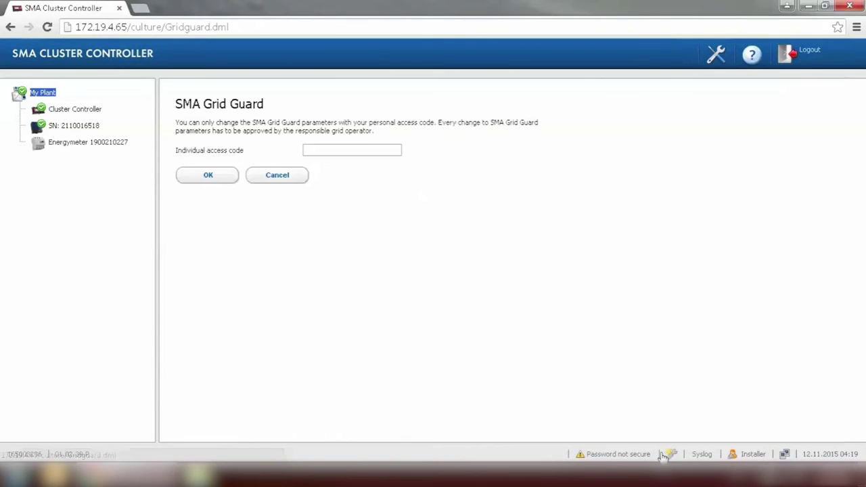
Step: Enter the individual Grid Guard access code and confirm it
left_click(363, 151)
type("********")
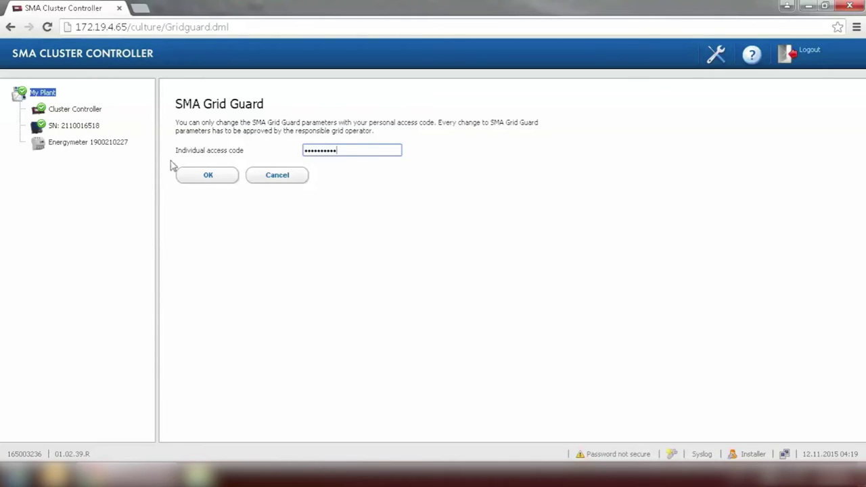
left_click(203, 177)
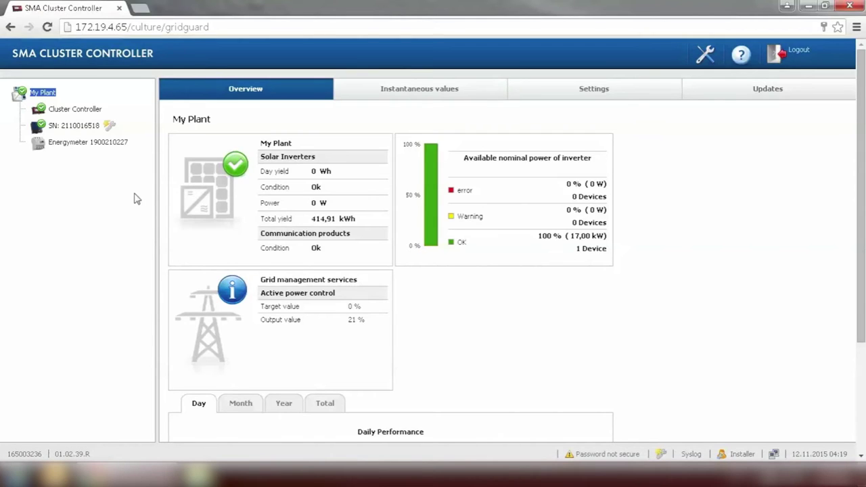
Step: Show My Plant's settings and scroll to the System and device control parameters
left_click(38, 94)
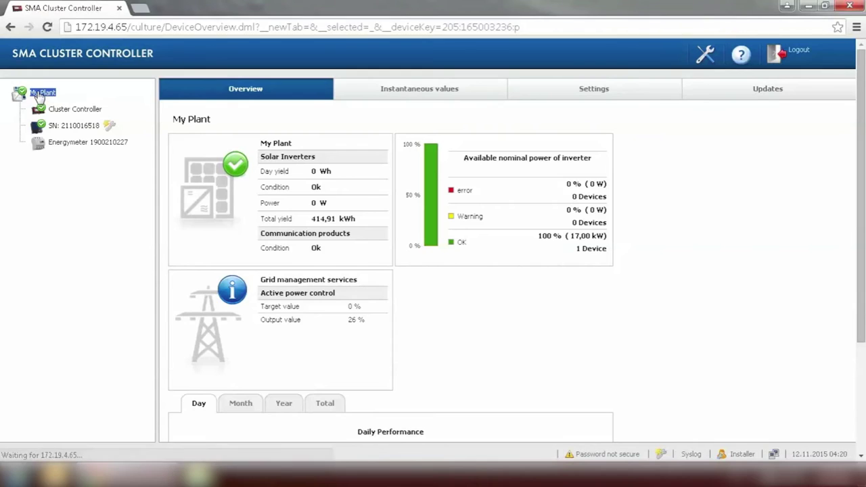
left_click(588, 93)
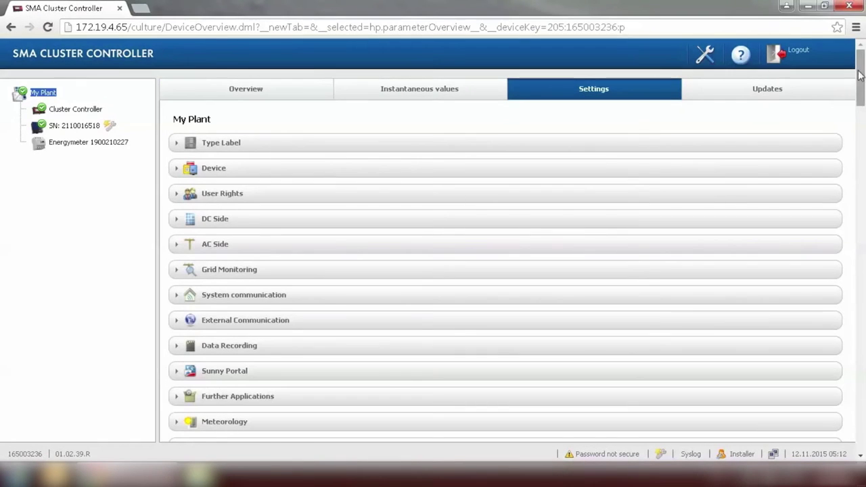
left_click_drag(863, 76, 864, 102)
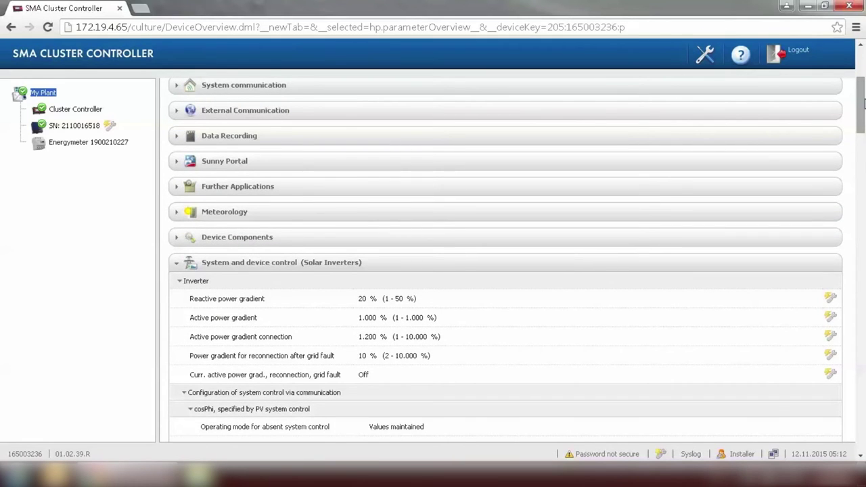
left_click_drag(864, 102, 863, 269)
left_click_drag(862, 383, 863, 424)
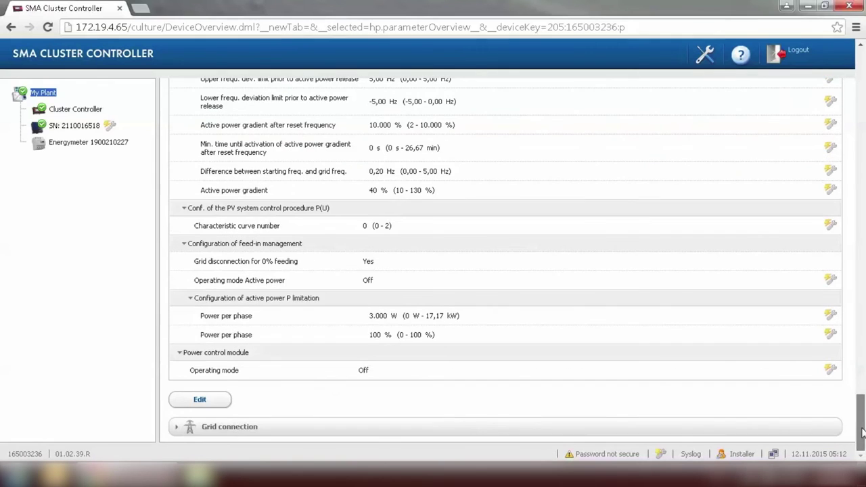
Step: Make the plant's System and device control parameters editable
left_click(206, 402)
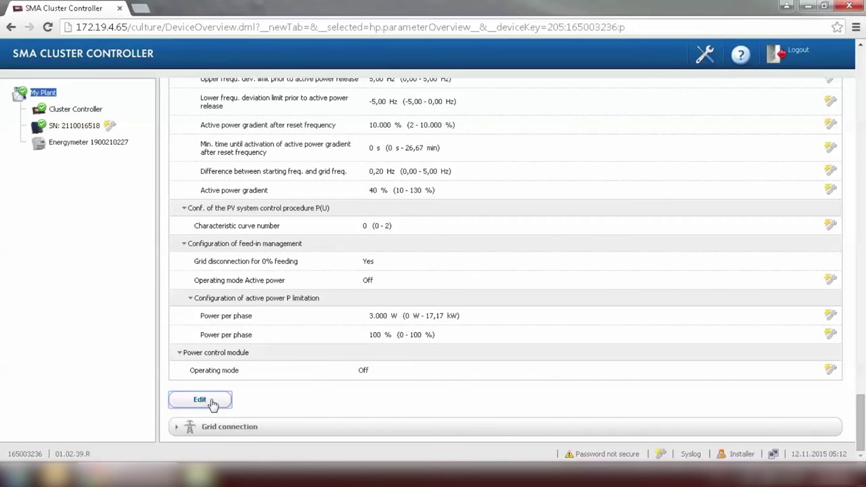
left_click(219, 425)
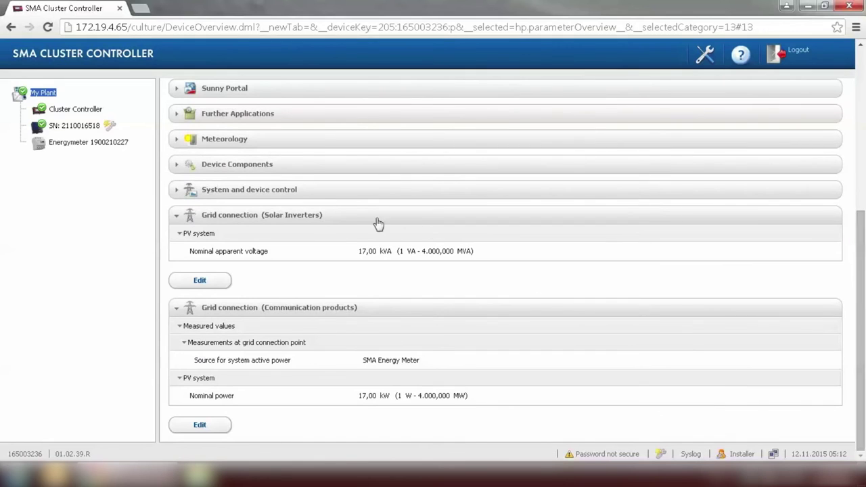
left_click(361, 196)
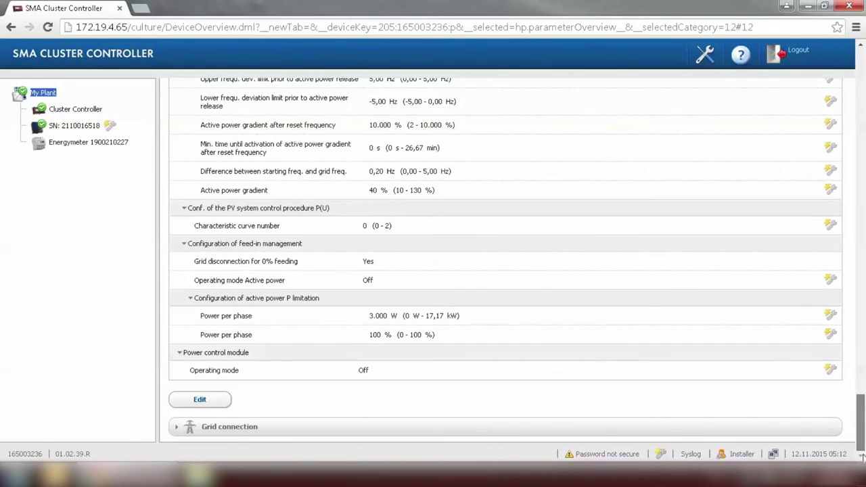
left_click(201, 400)
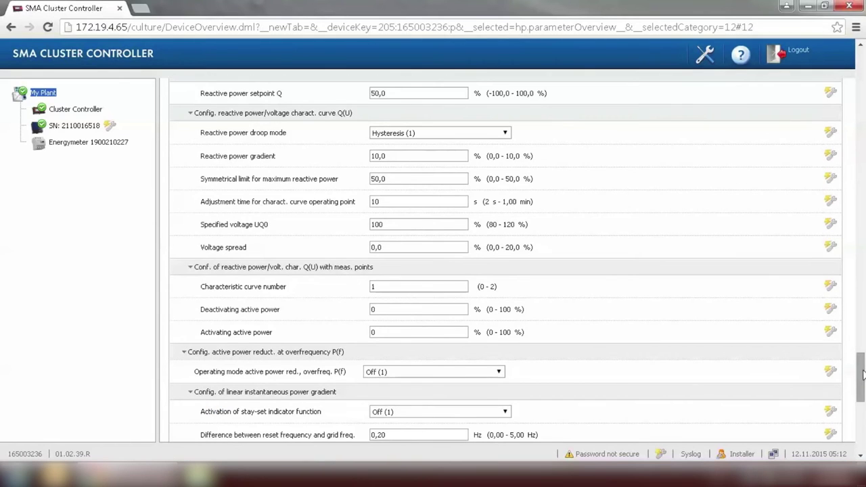
left_click_drag(863, 374, 863, 416)
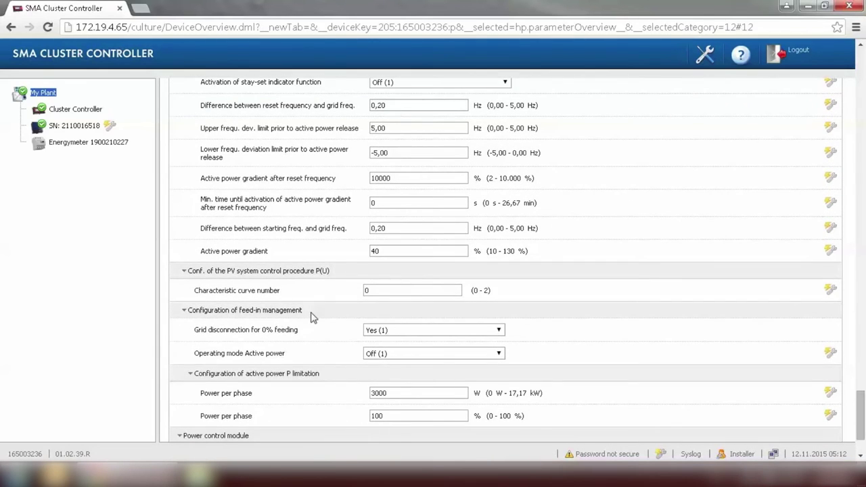
Step: Set Grid disconnection for 0% feeding to No and active power limitation via PV system control
left_click(488, 333)
left_click(485, 342)
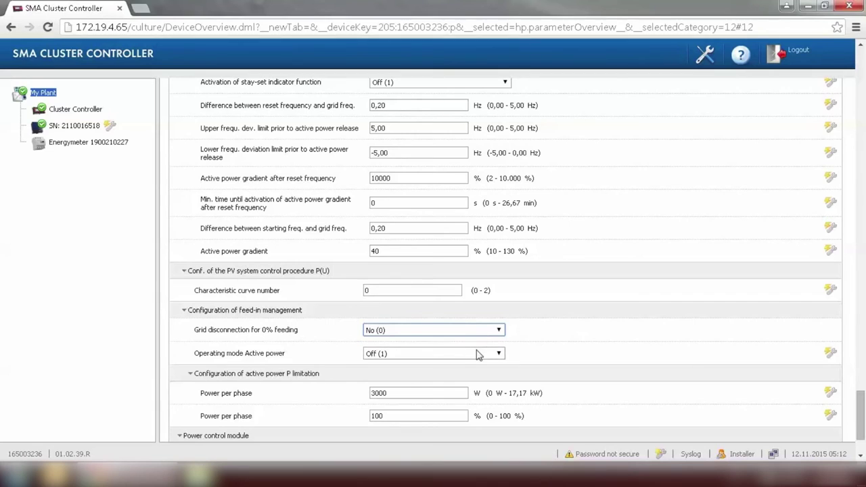
left_click(477, 357)
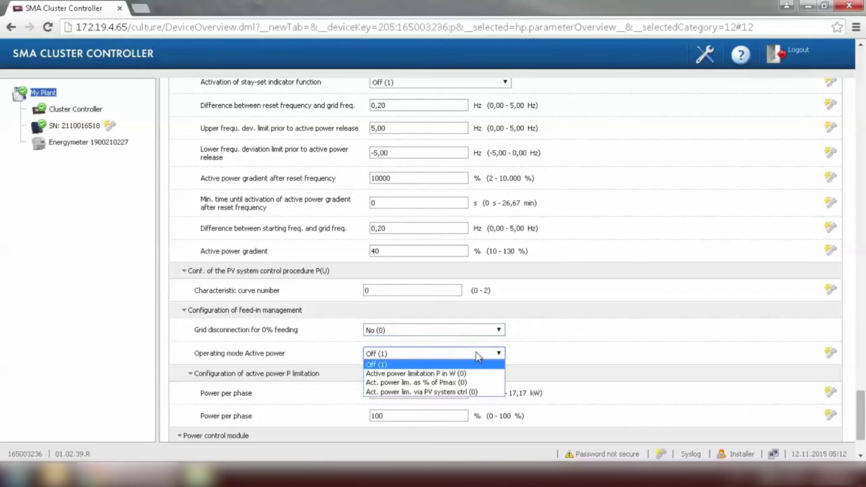
left_click(473, 393)
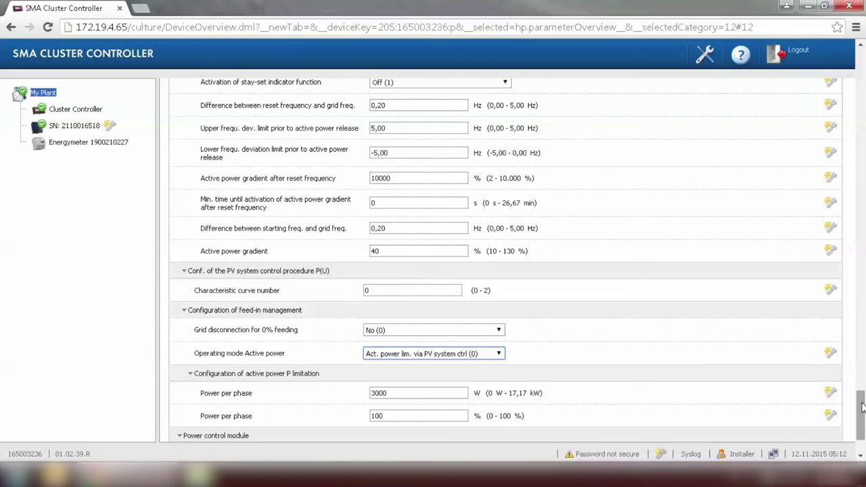
Step: Change the inverters' Active power gradient from 1000 % to 200 %
left_click_drag(862, 412, 855, 102)
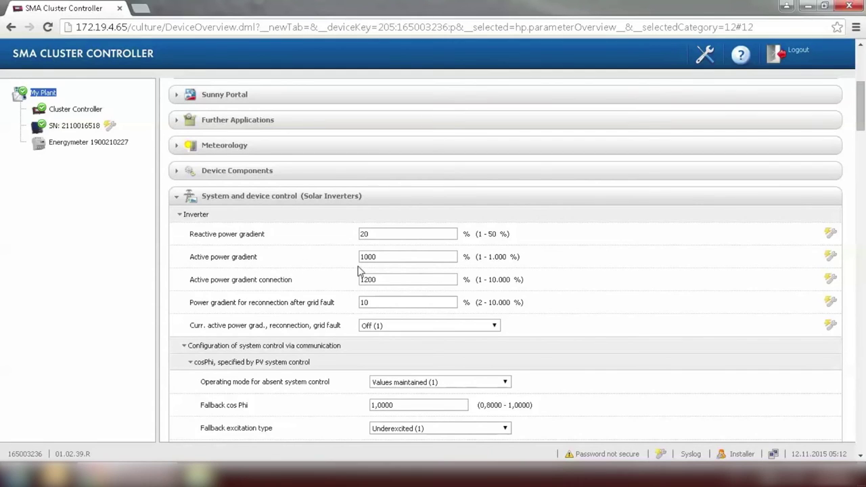
left_click(388, 257)
key("BackSpace")
key("BackSpace")
key("BackSpace")
key("BackSpace")
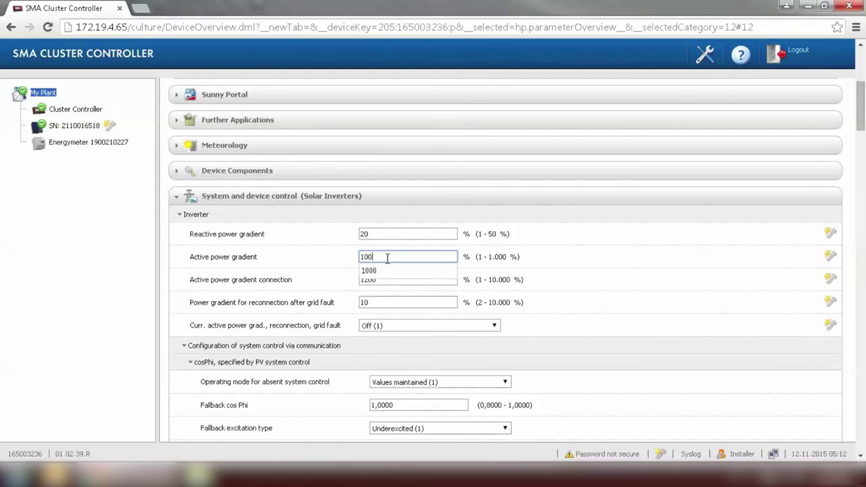
type("2")
left_click(599, 274)
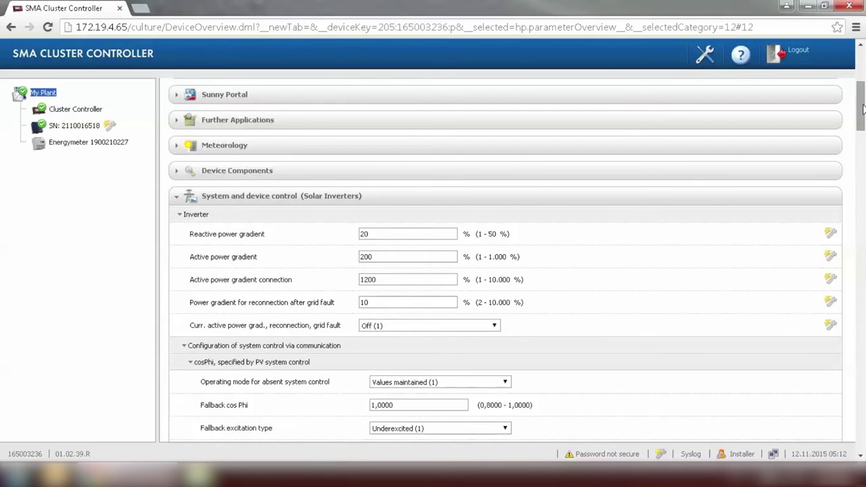
left_click_drag(863, 108, 865, 142)
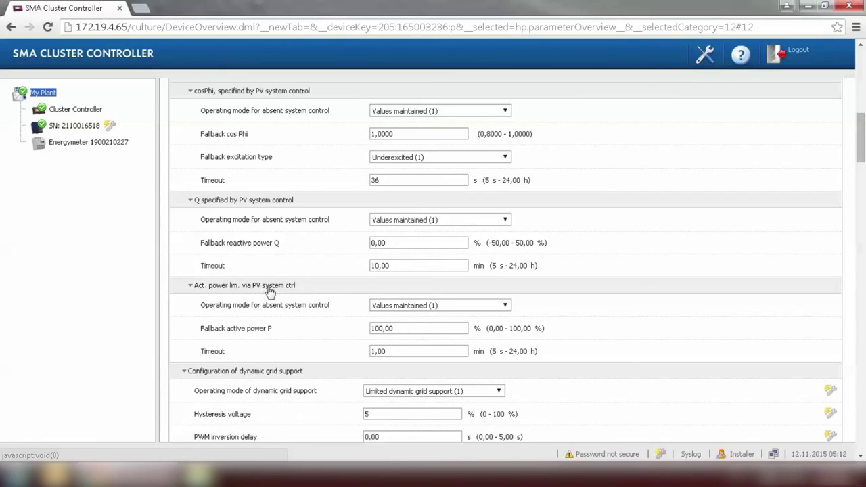
Step: Choose Use fallback setting when system control is absent, with Fallback active power P 0
left_click(498, 308)
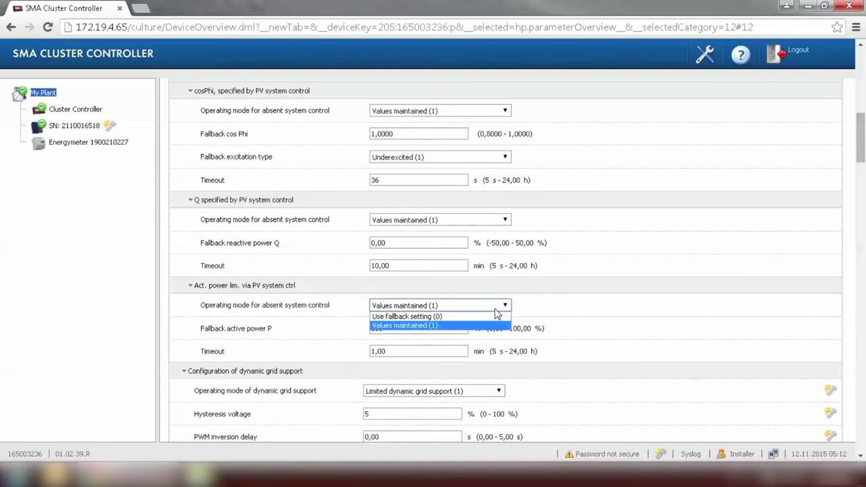
left_click(497, 317)
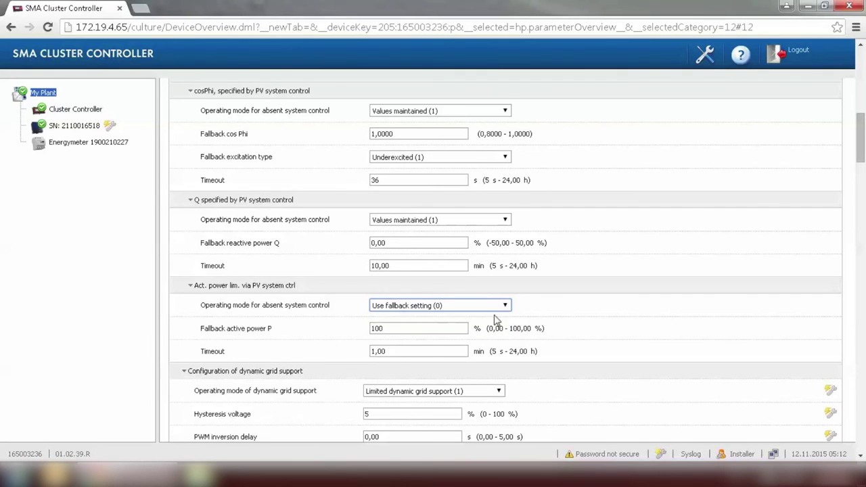
left_click(407, 330)
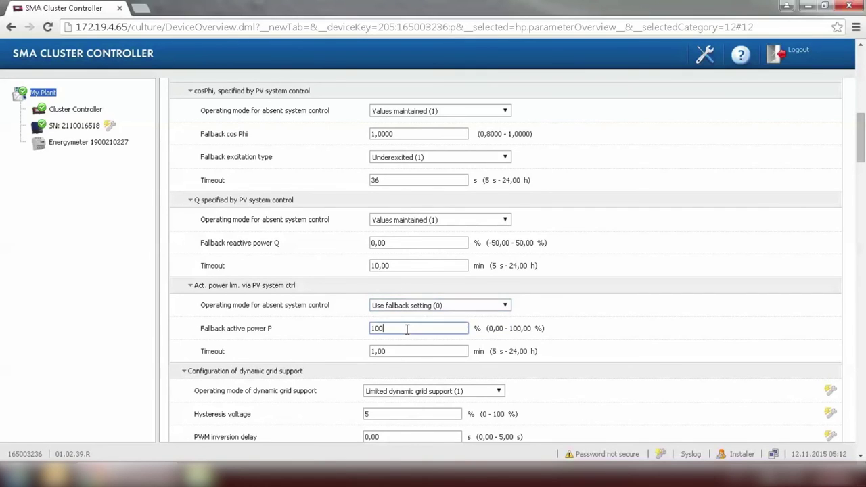
key("BackSpace")
key("BackSpace")
key("BackSpace")
type("0")
left_click(602, 324)
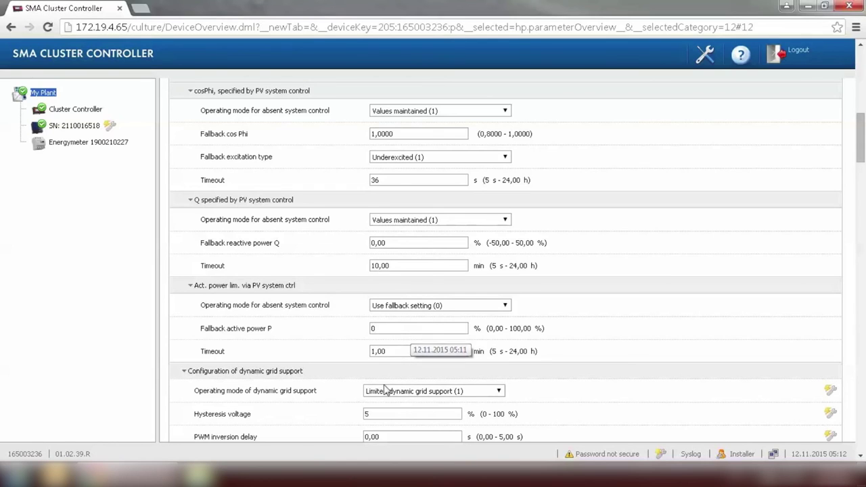
Step: Set the fallback Timeout to 0,1 min using a decimal comma
left_click(393, 351)
key("BackSpace")
key("BackSpace")
key("BackSpace")
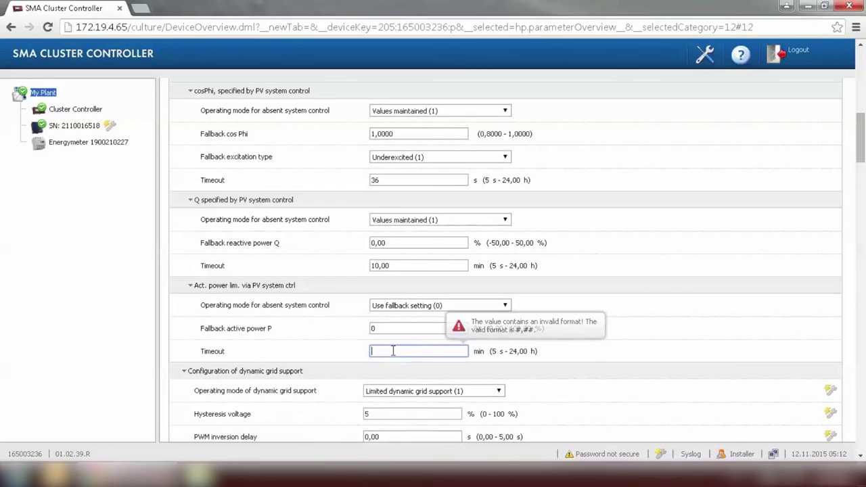
type("0.")
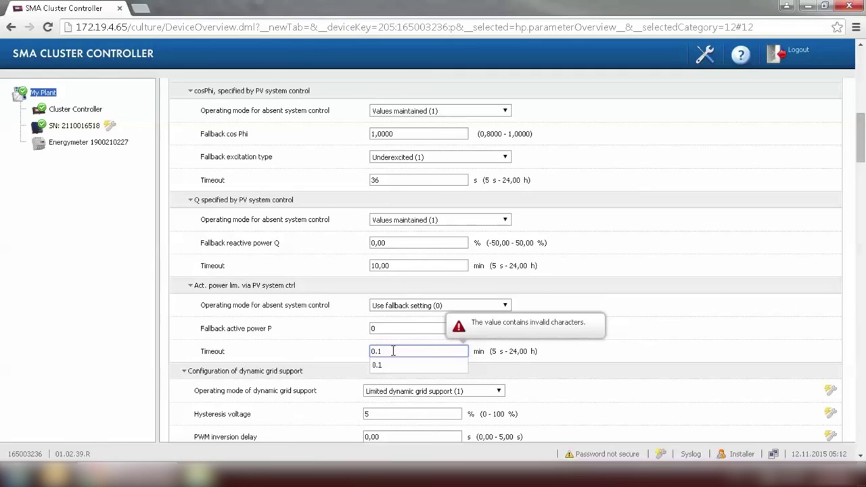
key("BackSpace")
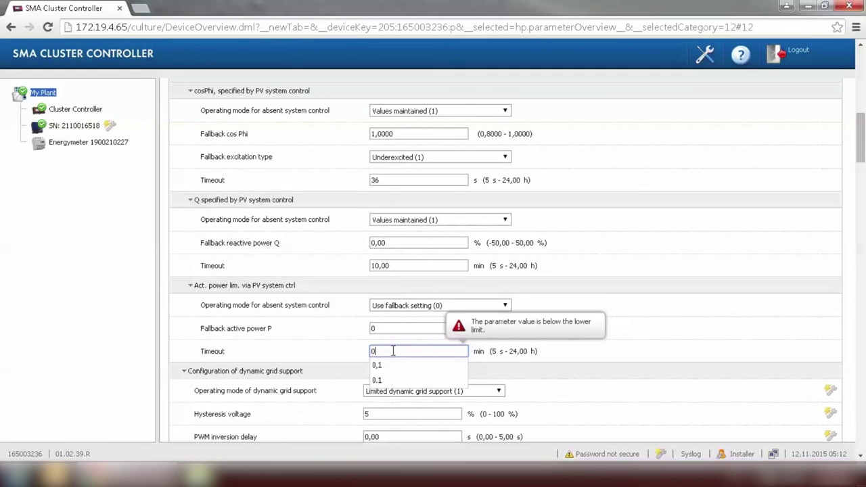
type(",1")
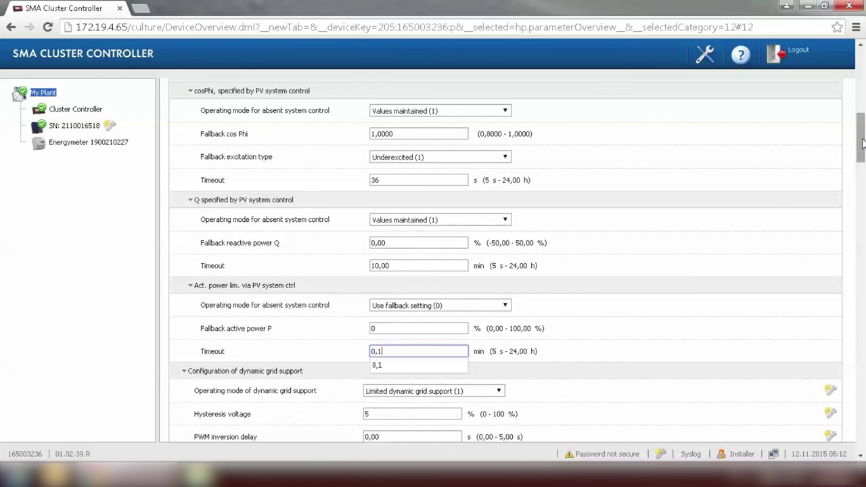
Step: Save the system control settings and scroll back to check the fallback values
left_click_drag(863, 142, 863, 419)
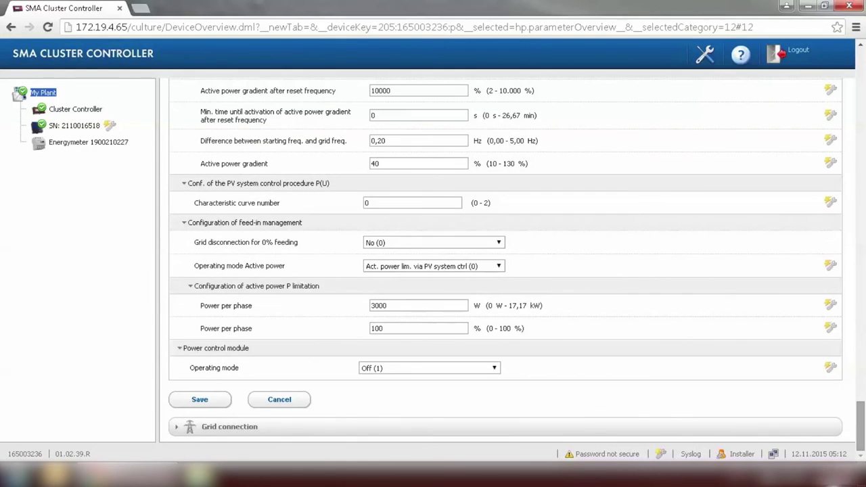
left_click(200, 399)
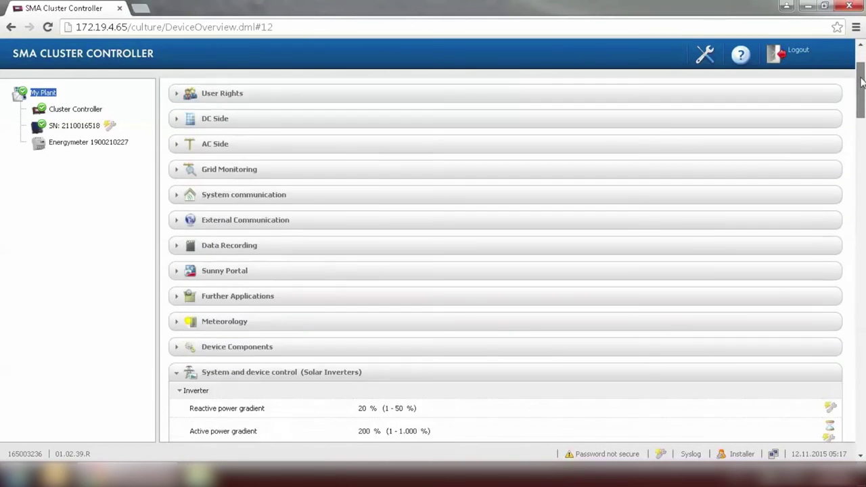
left_click_drag(862, 81, 864, 137)
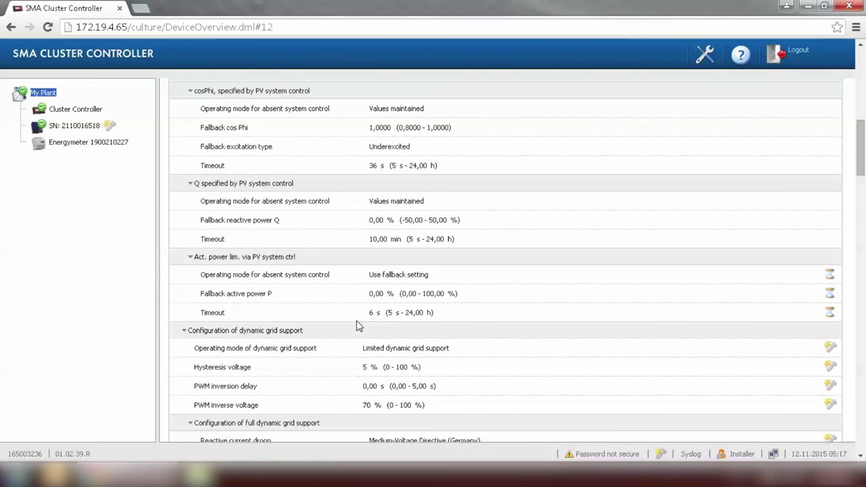